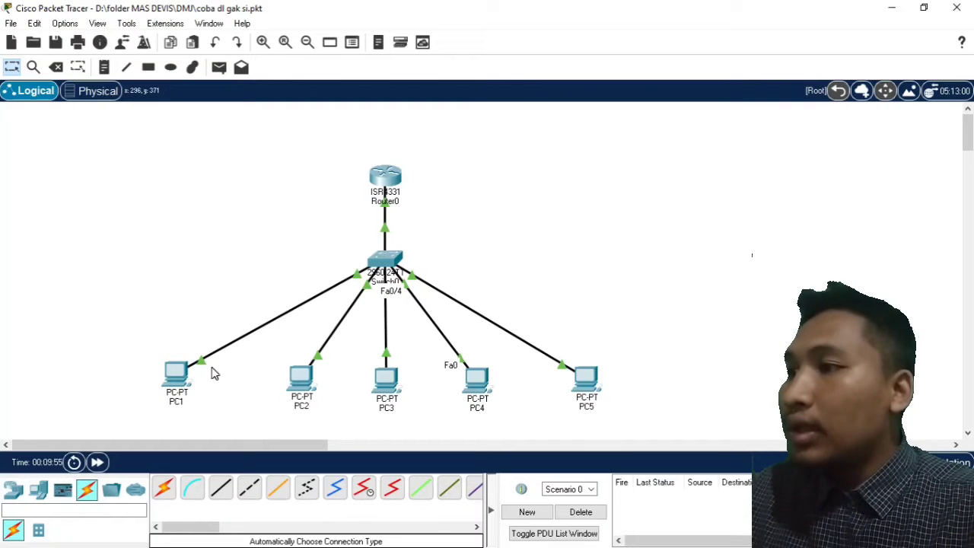
# Check the static IPv4 address and subnet mask in PC1's IP configuration.
pyautogui.click(177, 383)
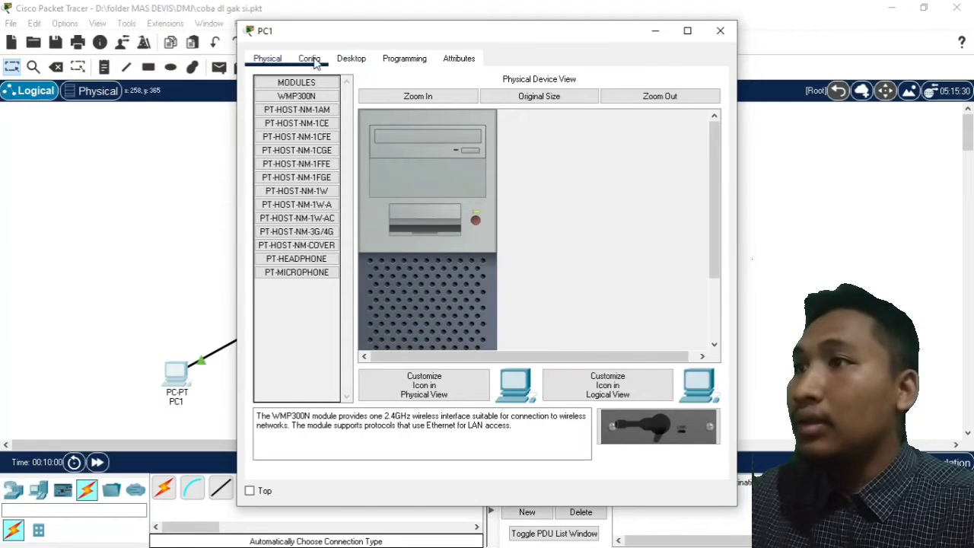
pyautogui.click(351, 59)
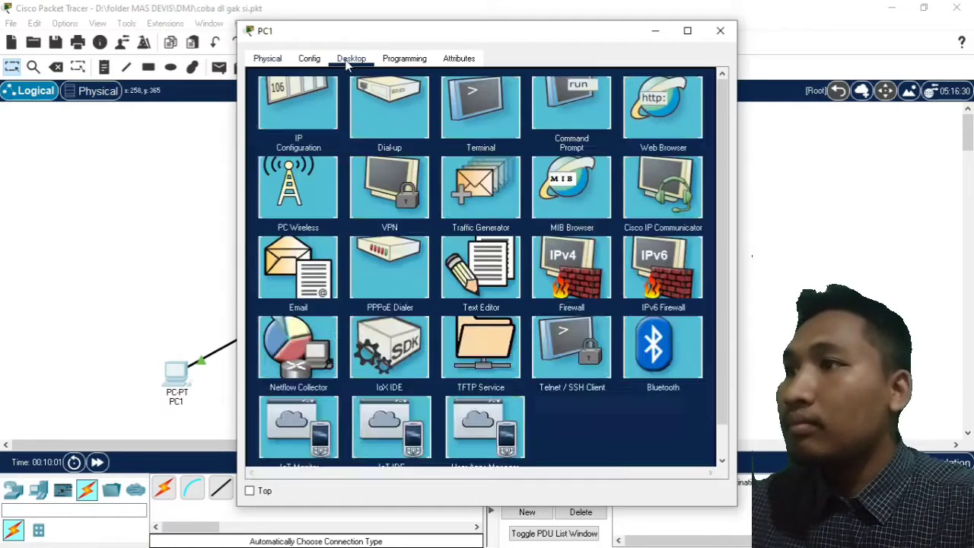
pyautogui.click(309, 114)
pyautogui.click(435, 157)
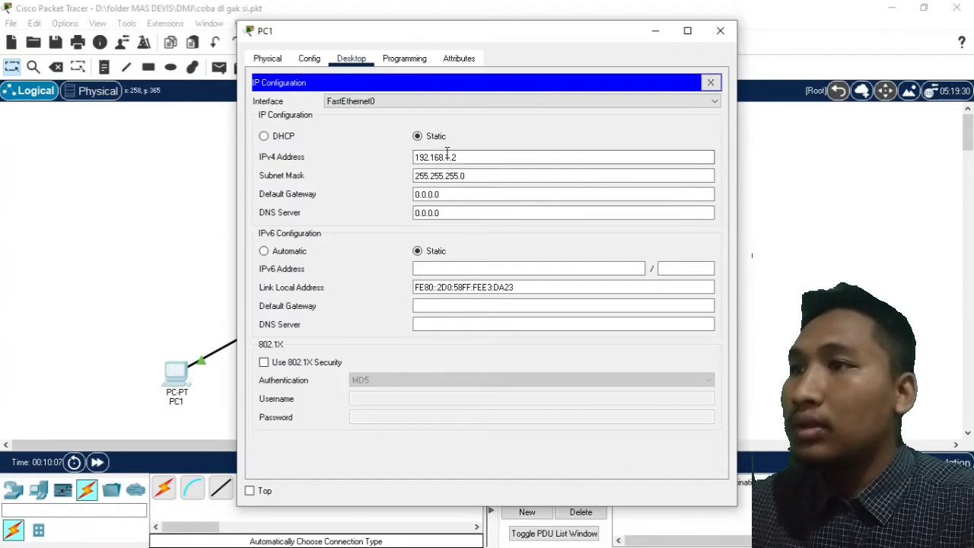
pyautogui.click(459, 173)
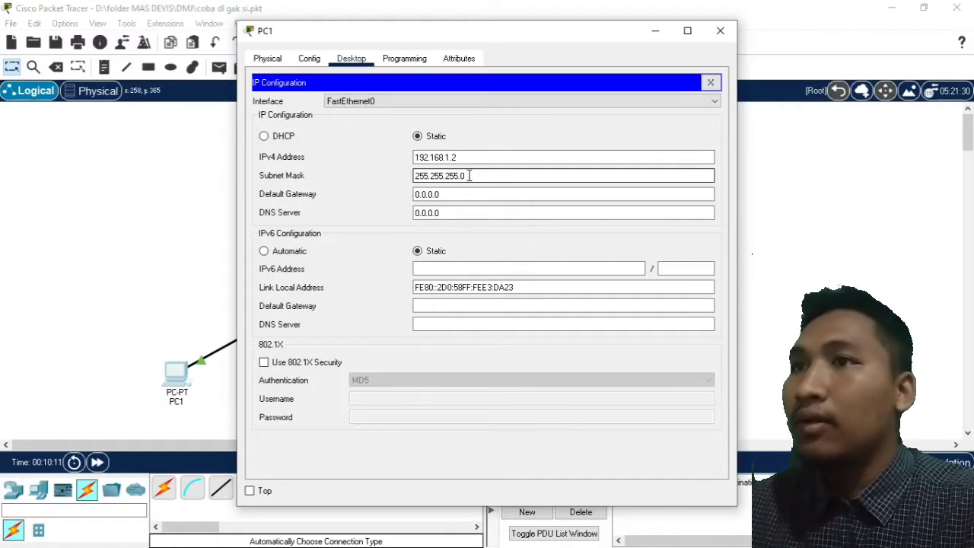
pyautogui.click(720, 31)
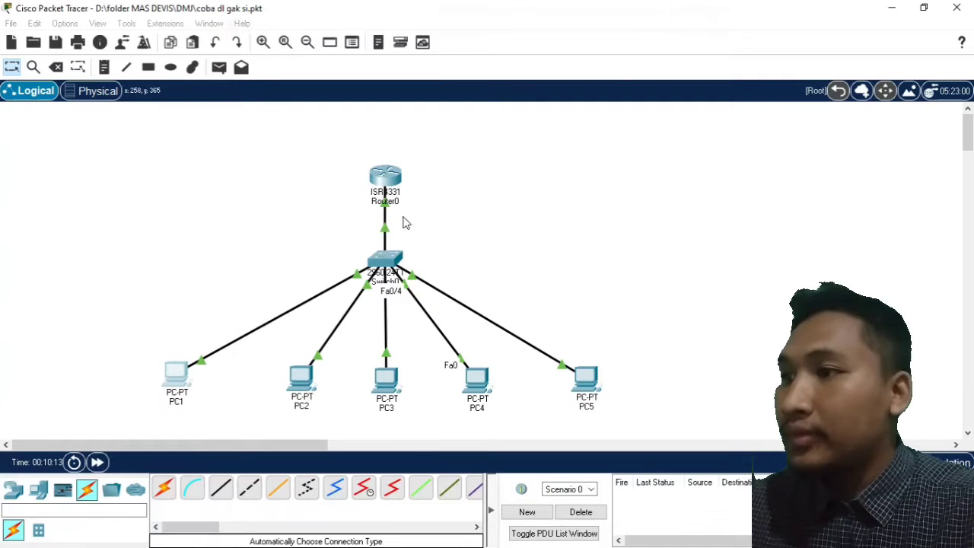
# Check the static IPv4 address and subnet mask in PC2's IP configuration.
pyautogui.click(300, 378)
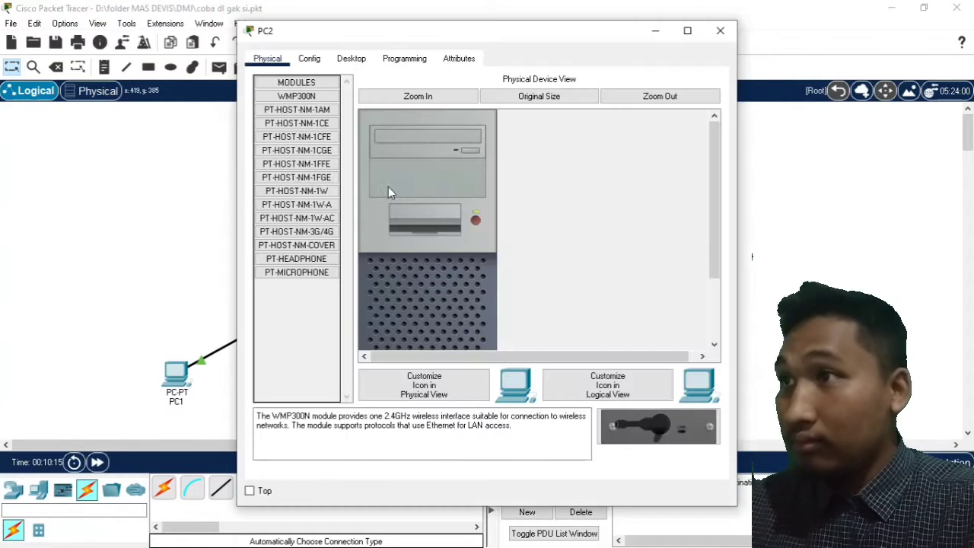
pyautogui.click(347, 62)
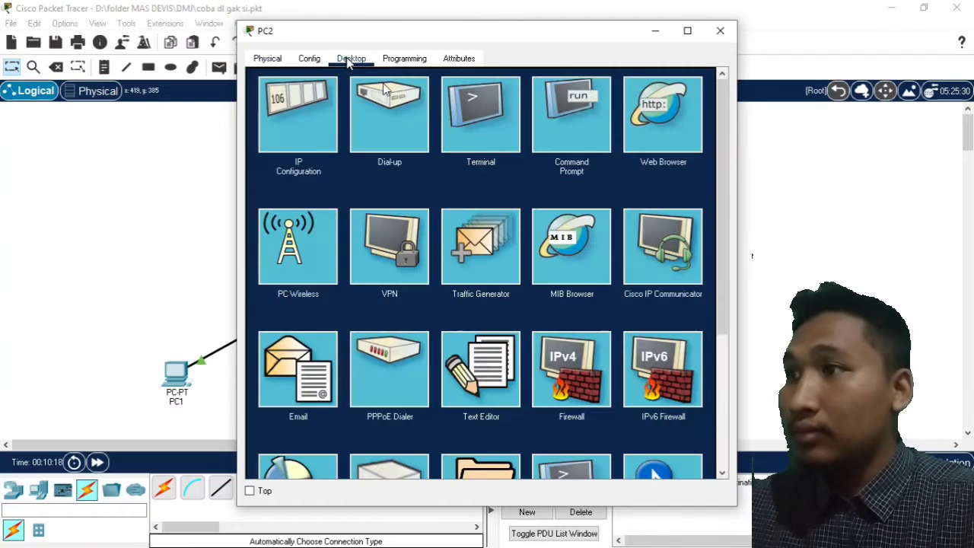
pyautogui.click(319, 123)
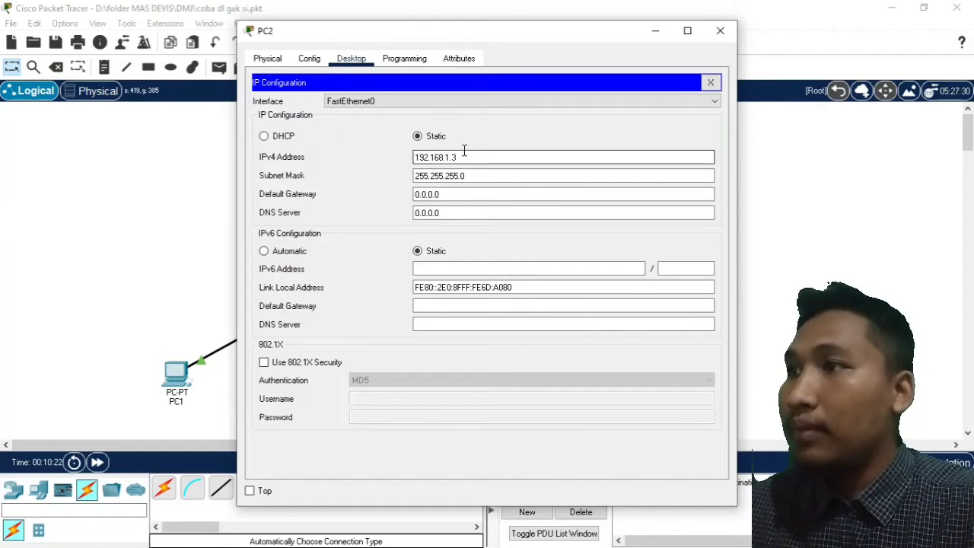
pyautogui.click(438, 158)
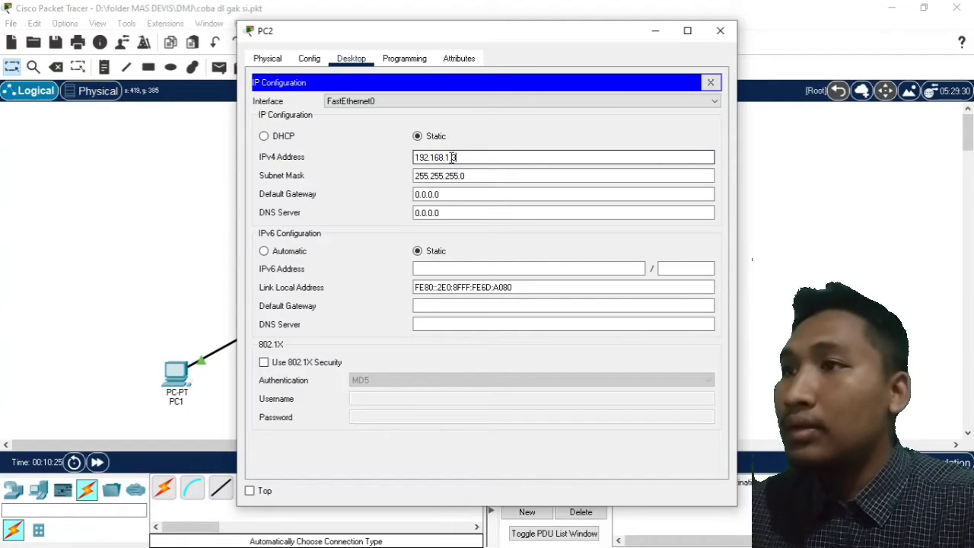
pyautogui.click(719, 30)
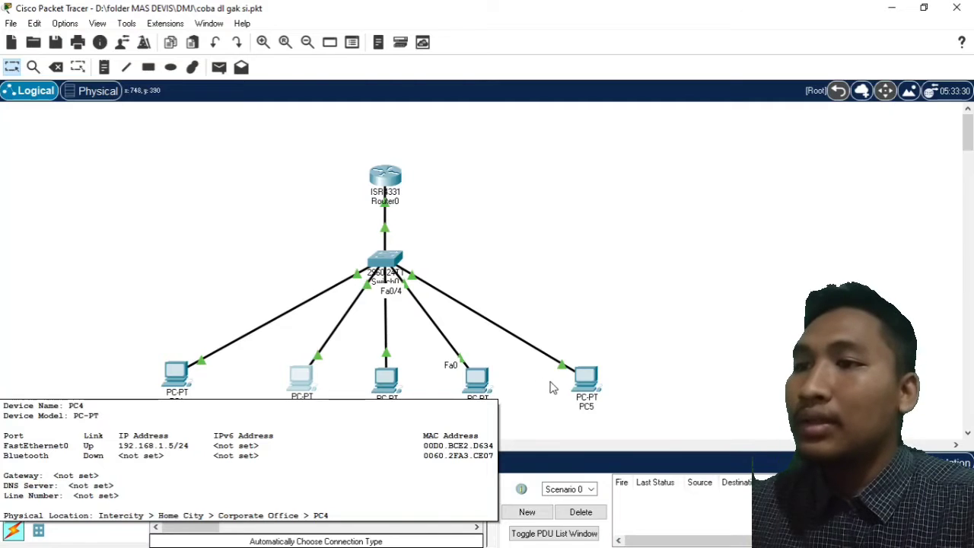
# Check the port status, IPv4 address and subnet mask of Router0's GigabitEthernet0/0/0 interface.
pyautogui.click(386, 174)
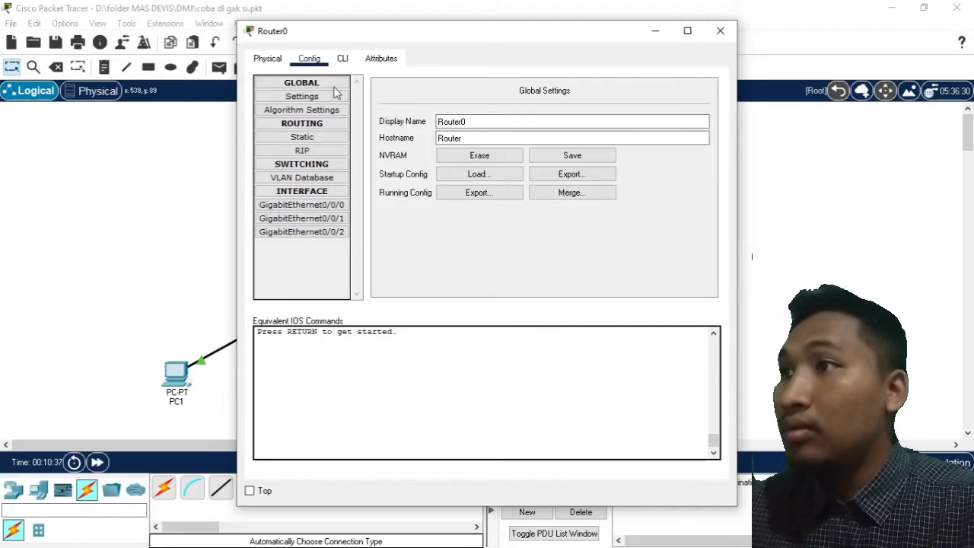
pyautogui.click(333, 62)
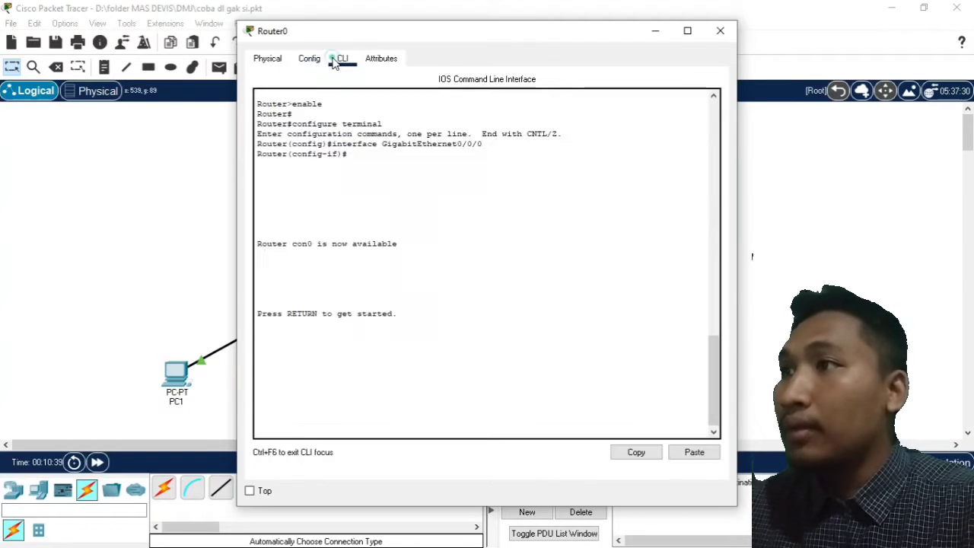
pyautogui.click(263, 60)
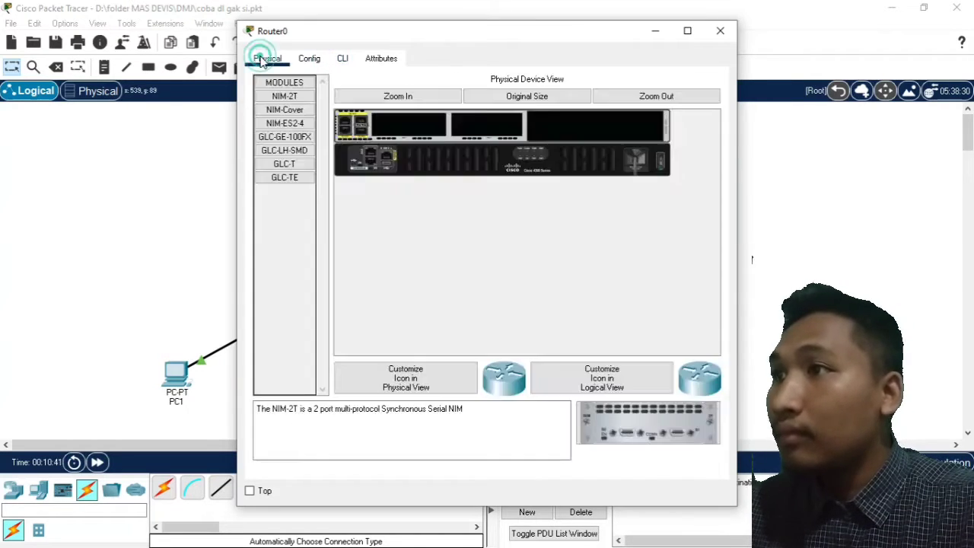
pyautogui.click(304, 61)
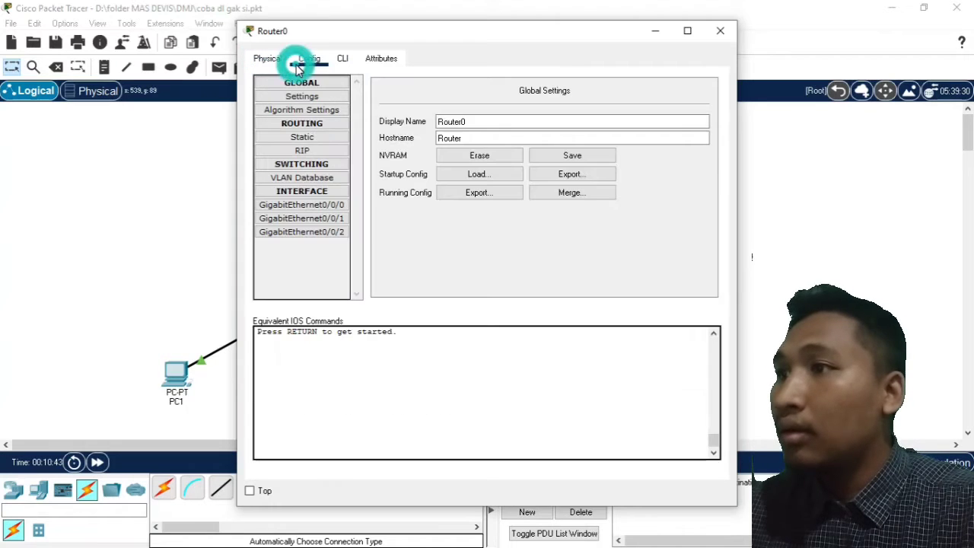
pyautogui.click(311, 206)
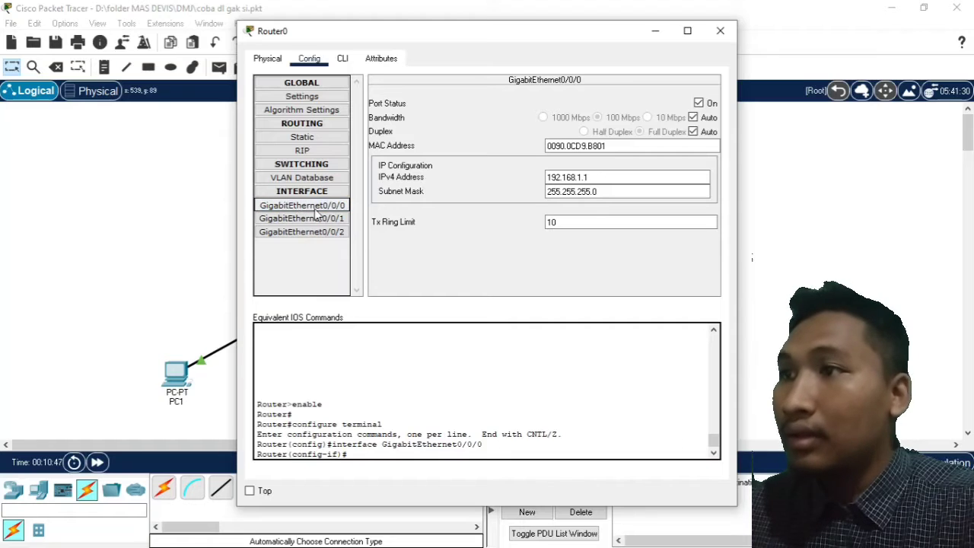
pyautogui.click(587, 191)
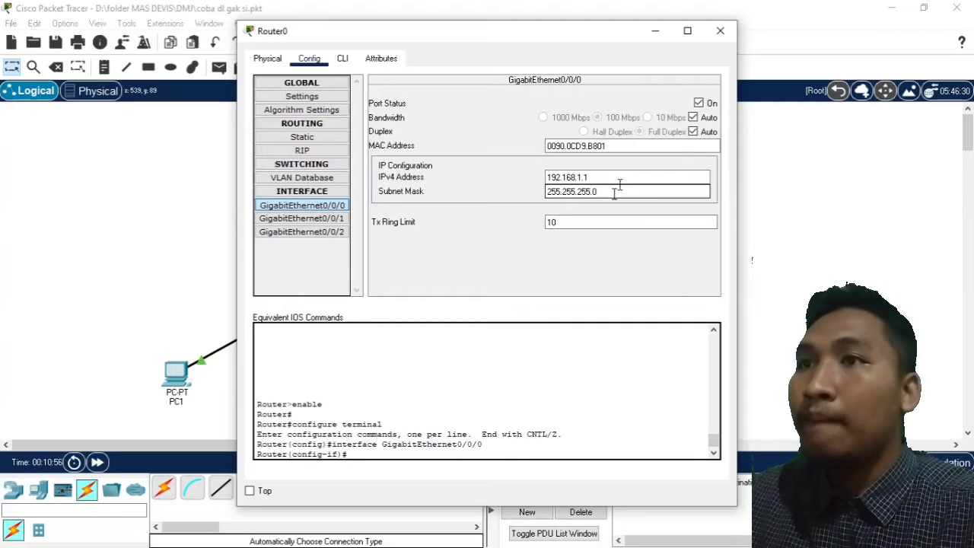
pyautogui.click(720, 30)
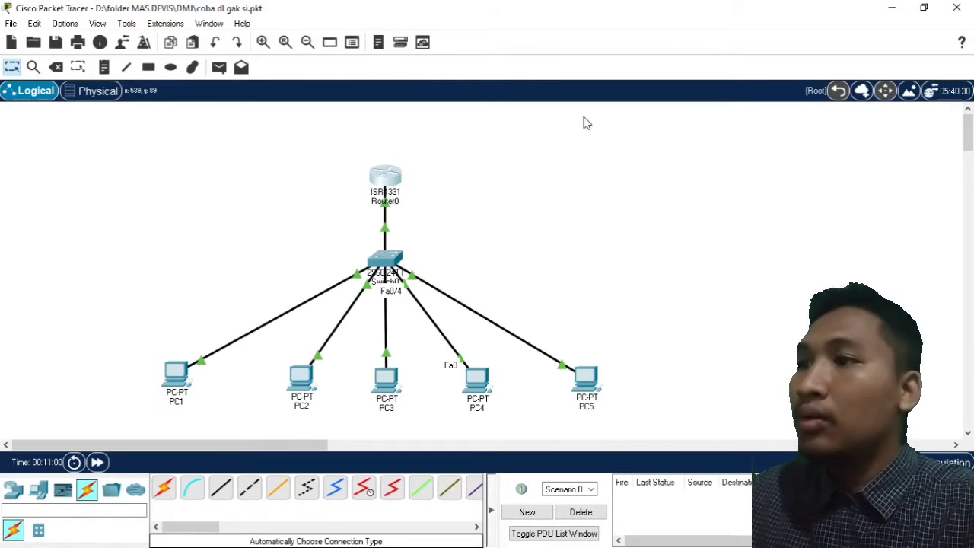
# Ping 192.168.1.3 from PC1's command prompt to test its connection to PC2.
pyautogui.click(177, 373)
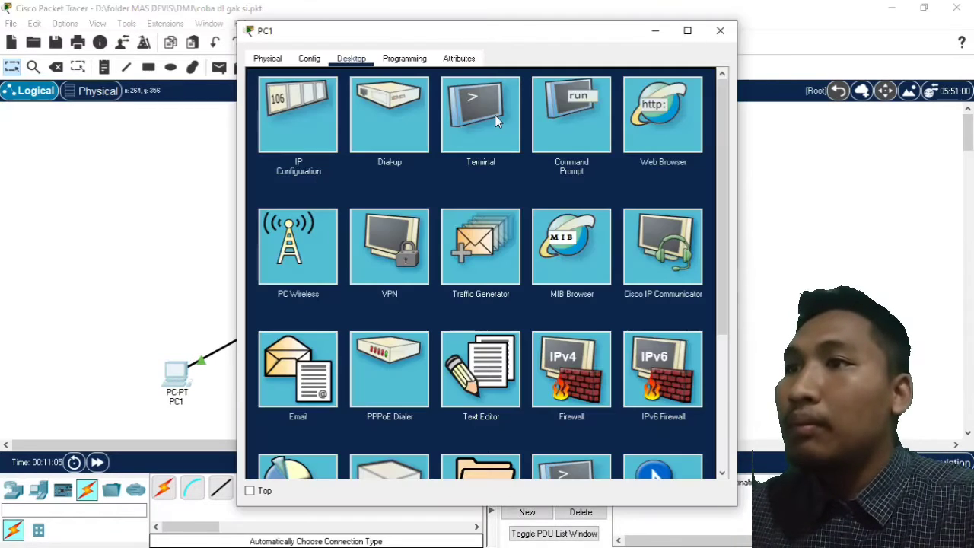
pyautogui.click(570, 135)
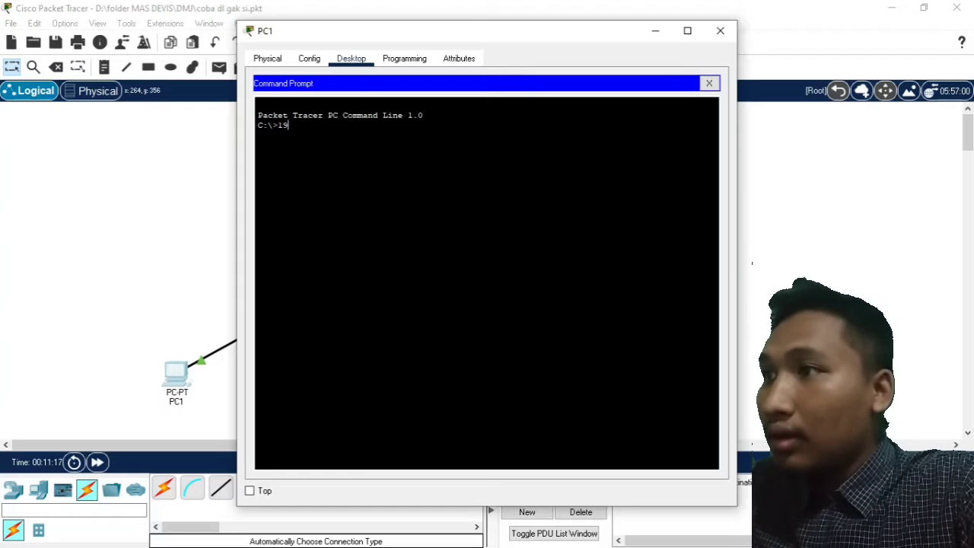
pyautogui.write('ping')
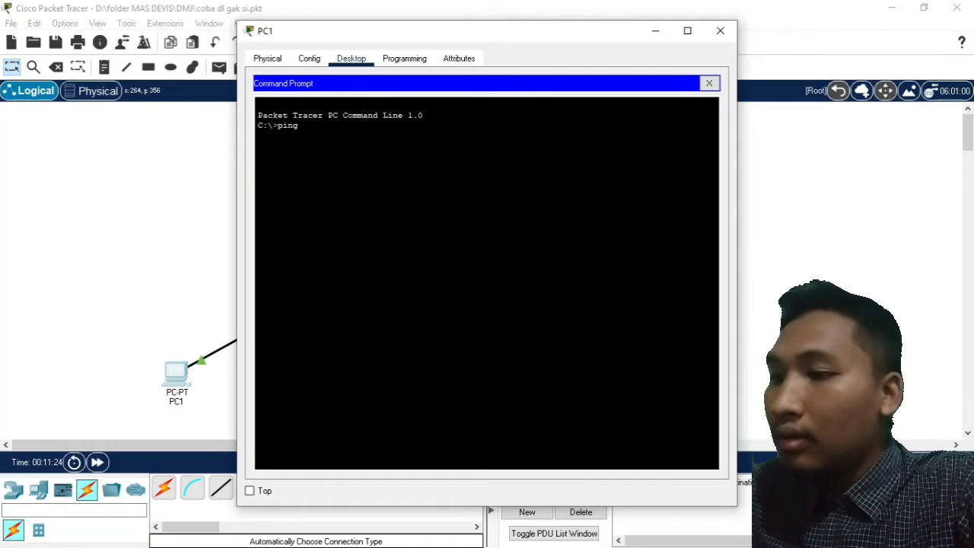
pyautogui.write('192.1')
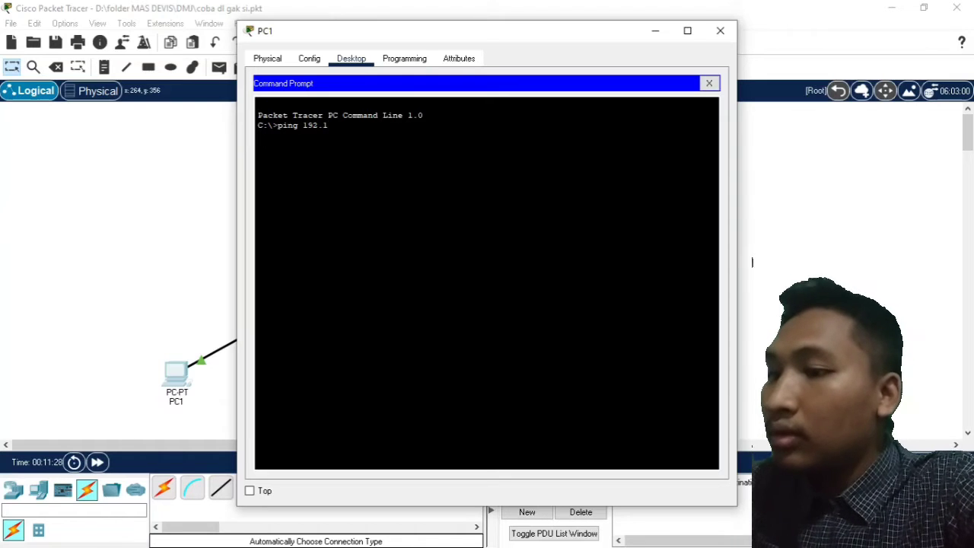
pyautogui.write('68')
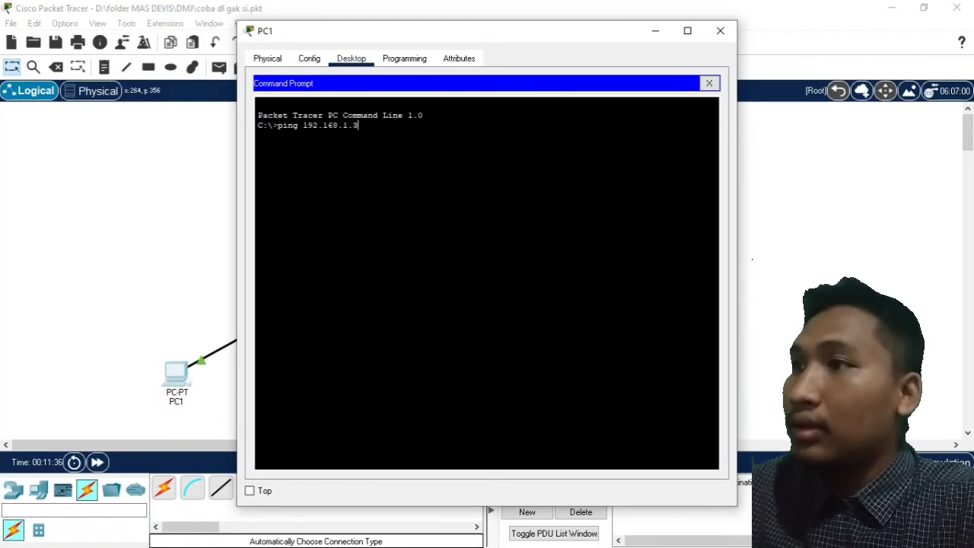
pyautogui.write('.1.3')
pyautogui.press('Return')
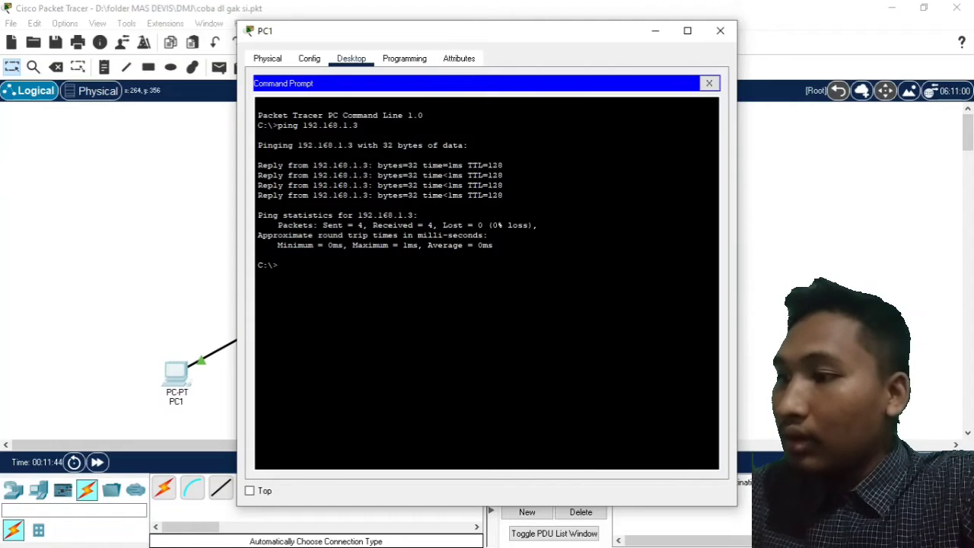
# Try to reach 192.168.1.4 from PC1's command prompt by entering only the address.
pyautogui.write('i')
pyautogui.write('92.168.1.')
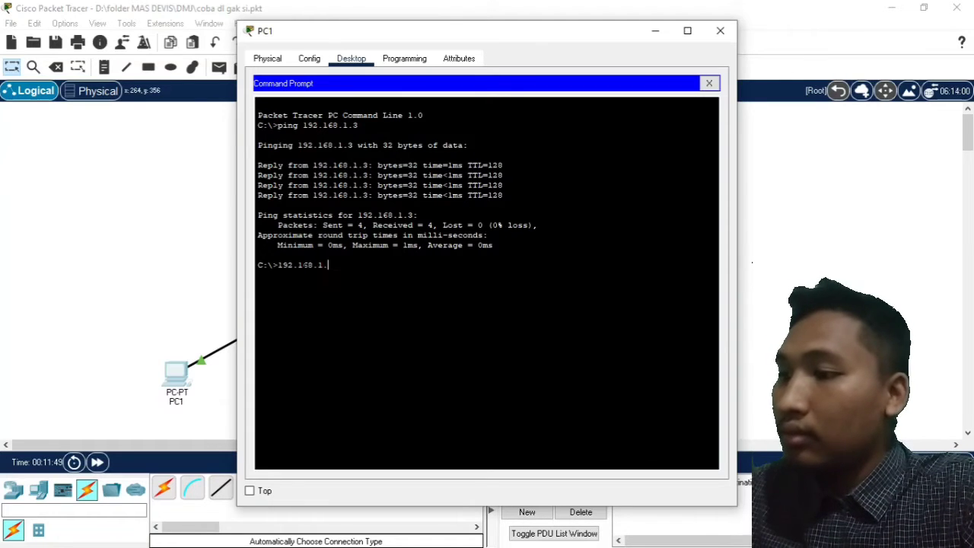
pyautogui.write('4')
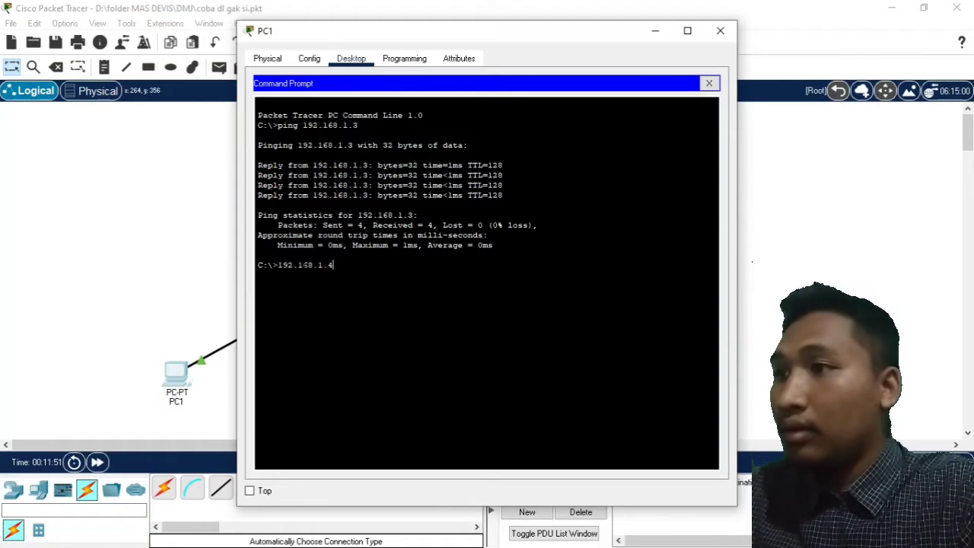
pyautogui.press('Return')
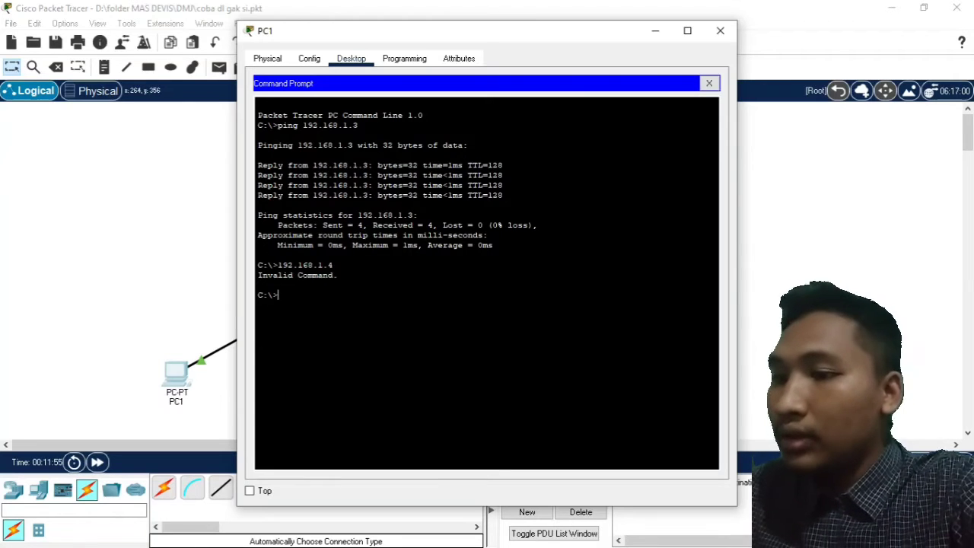
# Ping 192.168.1.4 from PC1's command prompt, and close the PC1 window.
pyautogui.write('ping 192.168')
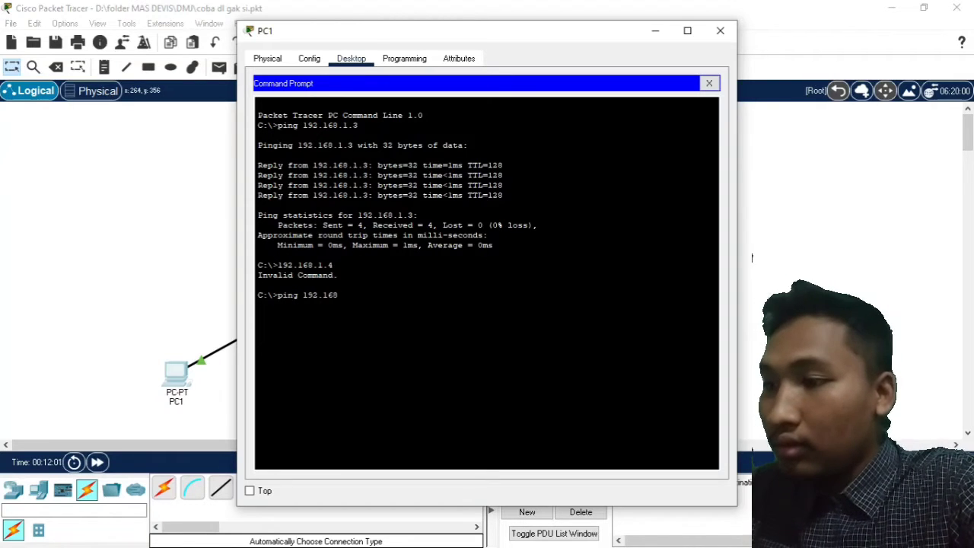
pyautogui.write('.1')
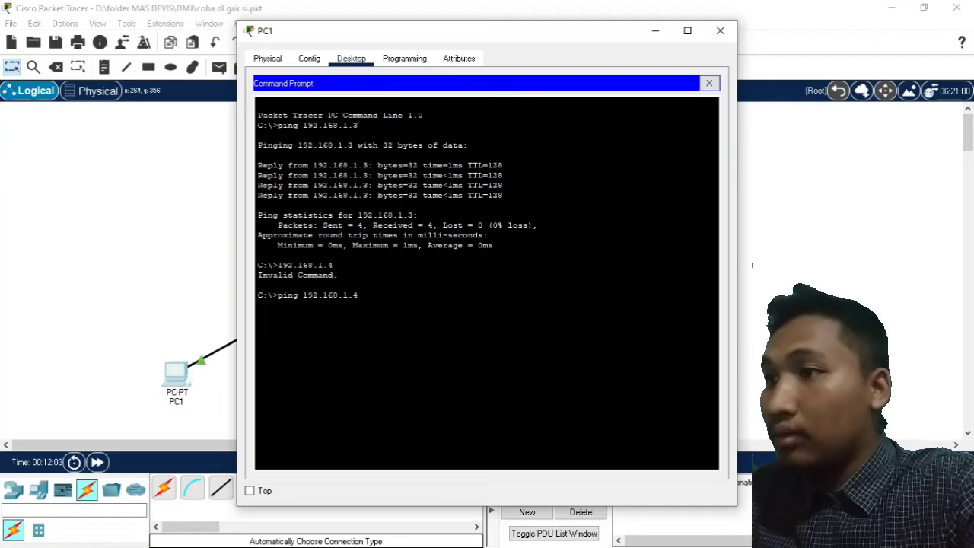
pyautogui.write('.4')
pyautogui.press('Return')
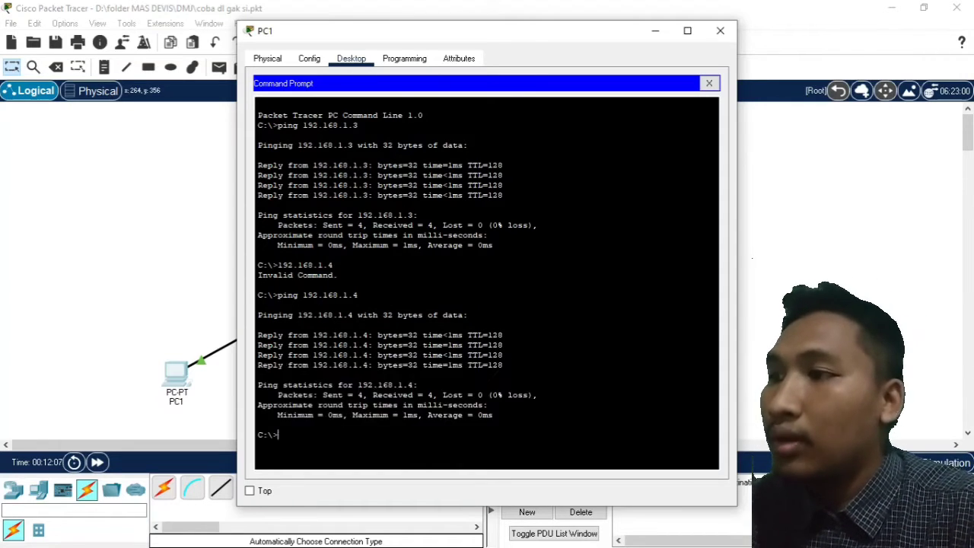
pyautogui.click(720, 31)
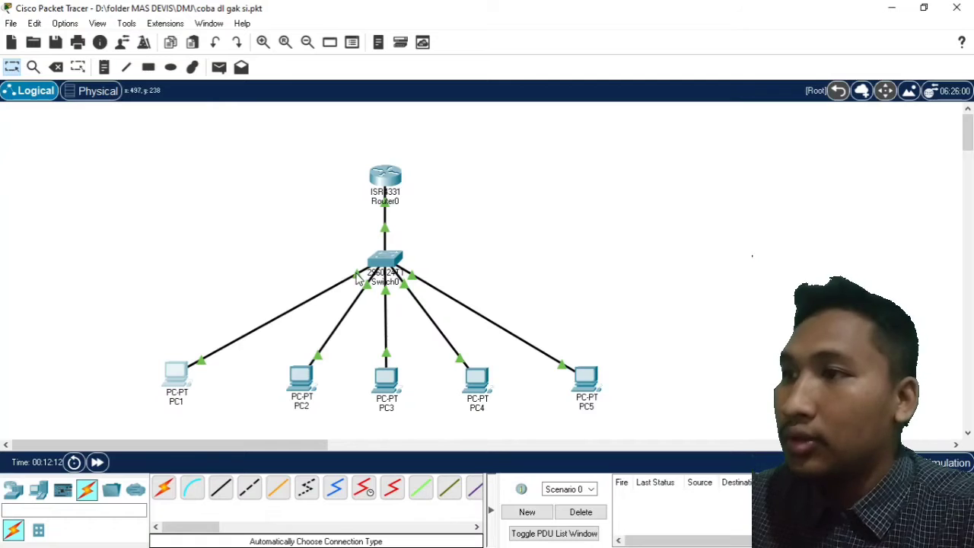
# Switch to simulation mode and run a simple PDU from Router0 to PC4.
pyautogui.hotkey('shift', 's')
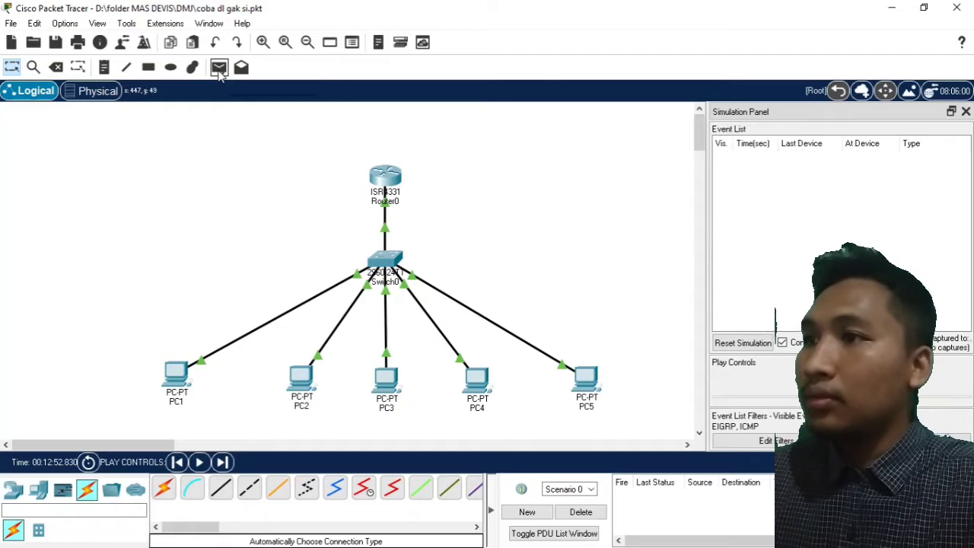
pyautogui.click(220, 68)
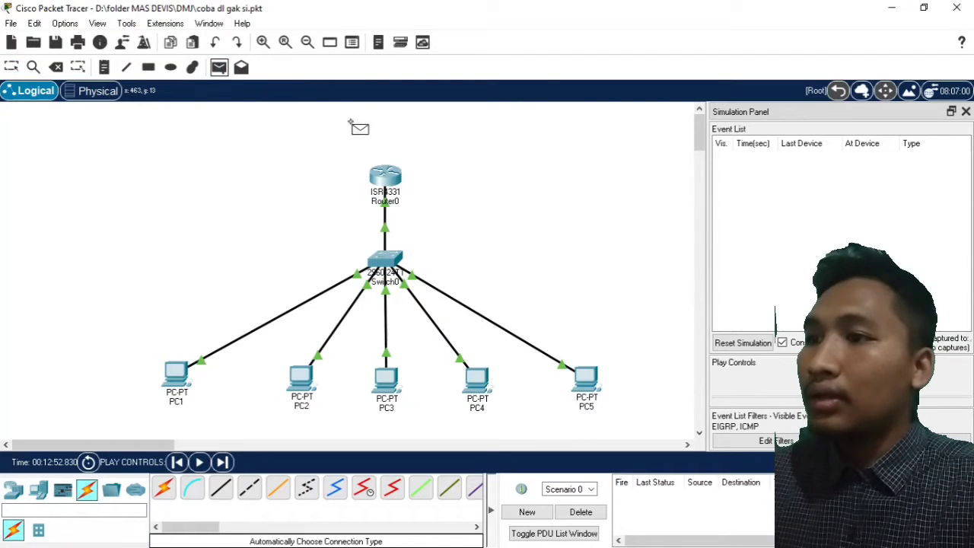
pyautogui.click(381, 162)
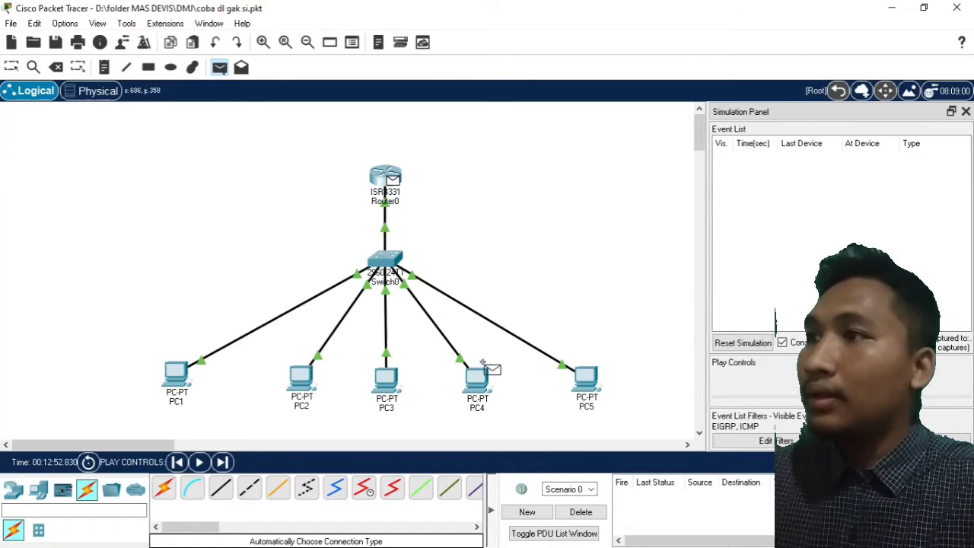
pyautogui.click(478, 379)
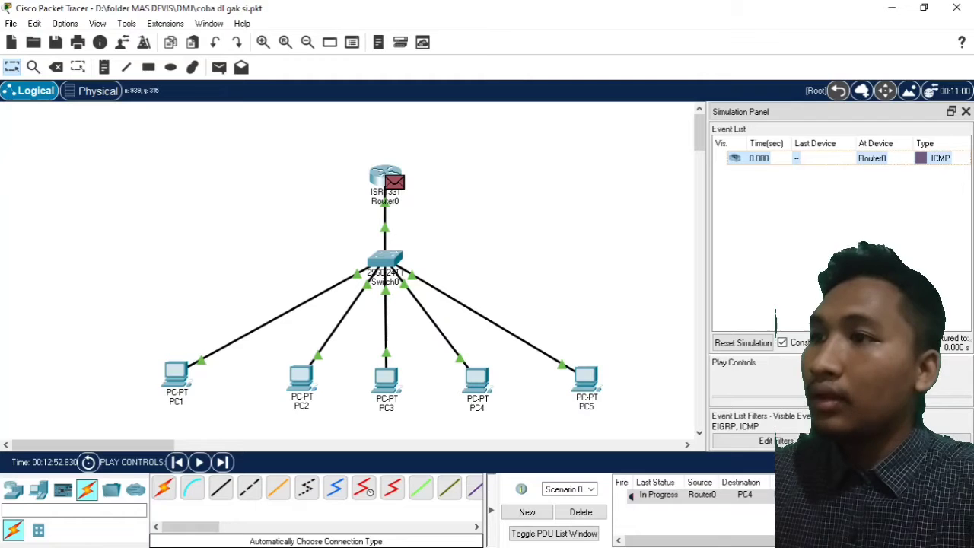
pyautogui.click(864, 379)
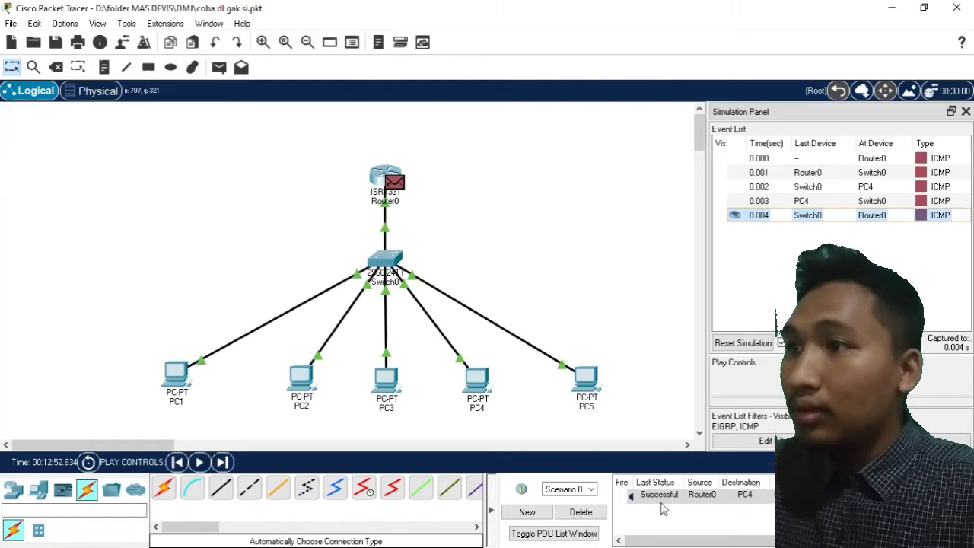
# Delete the finished PDU scenario and set up a complex PDU from Router0 with destination IP address 255.255.255.255.
pyautogui.click(580, 512)
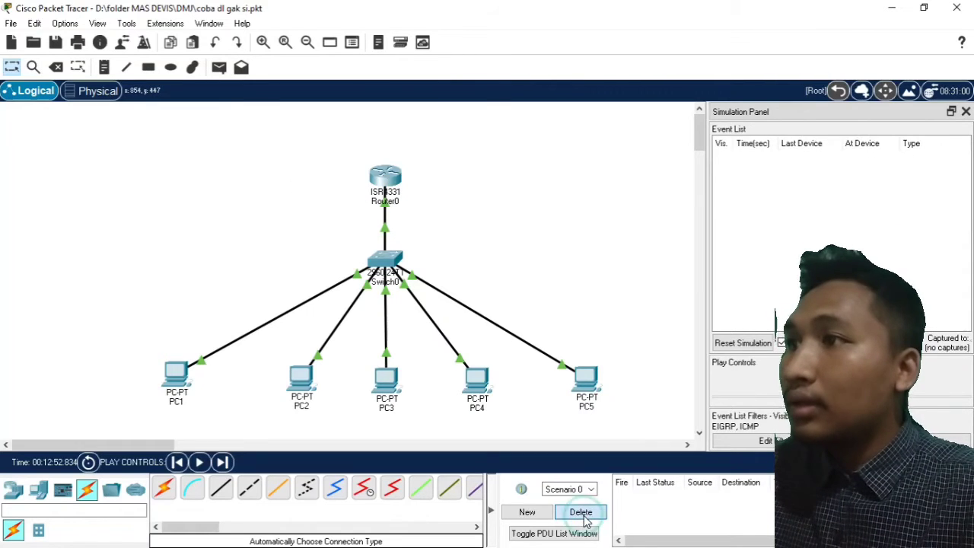
pyautogui.click(242, 69)
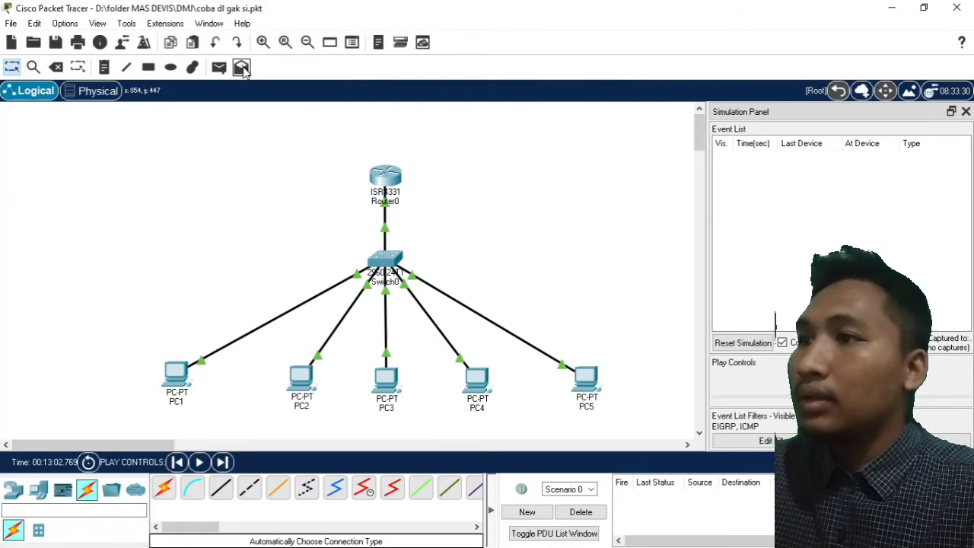
pyautogui.click(383, 171)
pyautogui.click(476, 204)
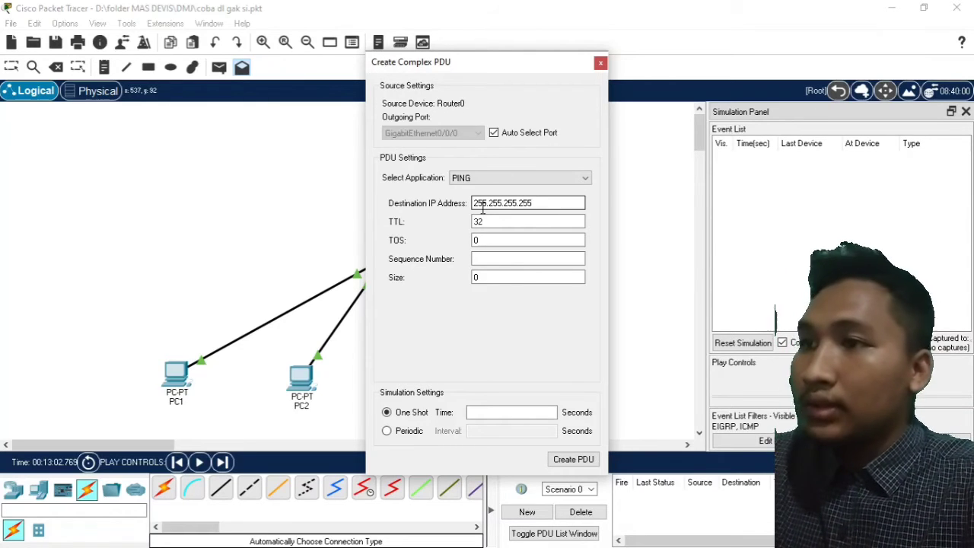
# Set the complex PDU's sequence number to 1 and its one-shot time to 0 seconds, and create the PDU.
pyautogui.click(492, 260)
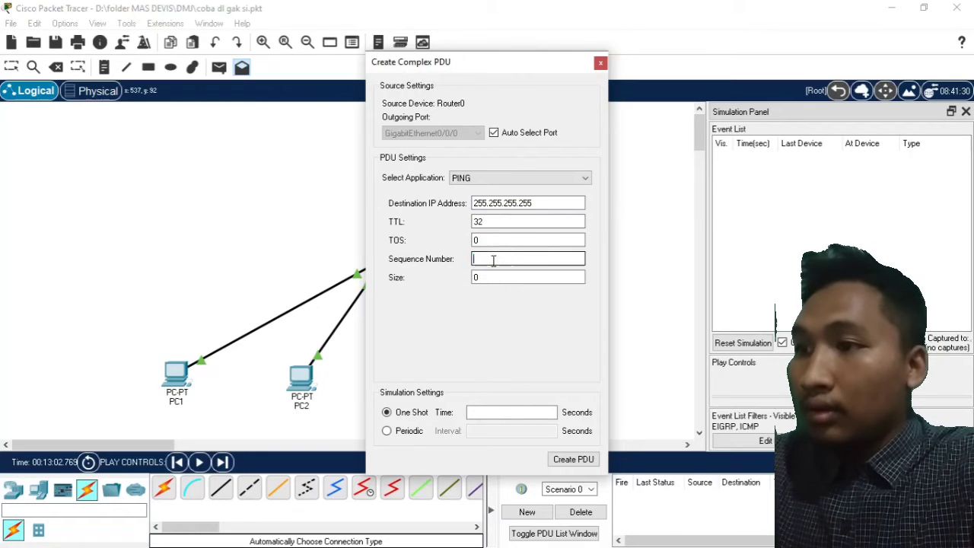
pyautogui.write('1')
pyautogui.click(520, 408)
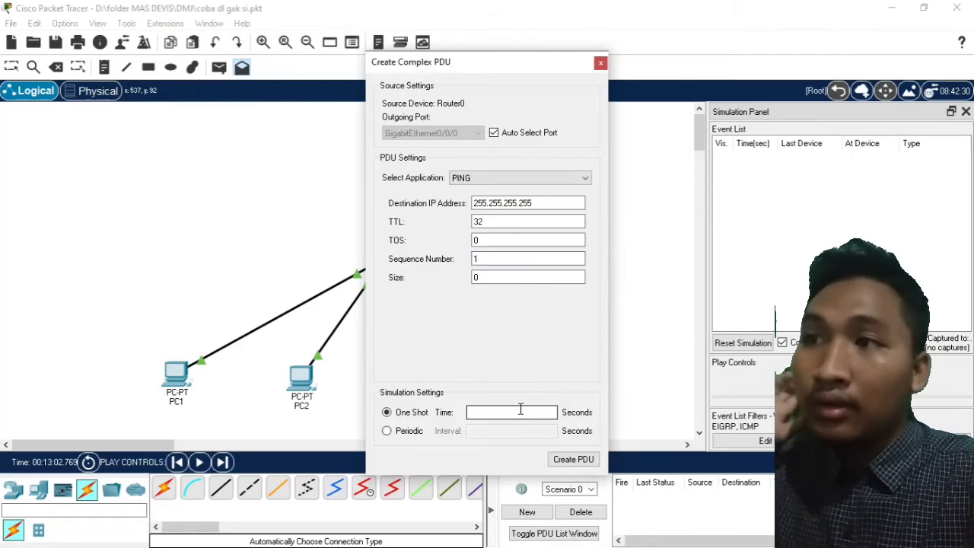
pyautogui.click(519, 409)
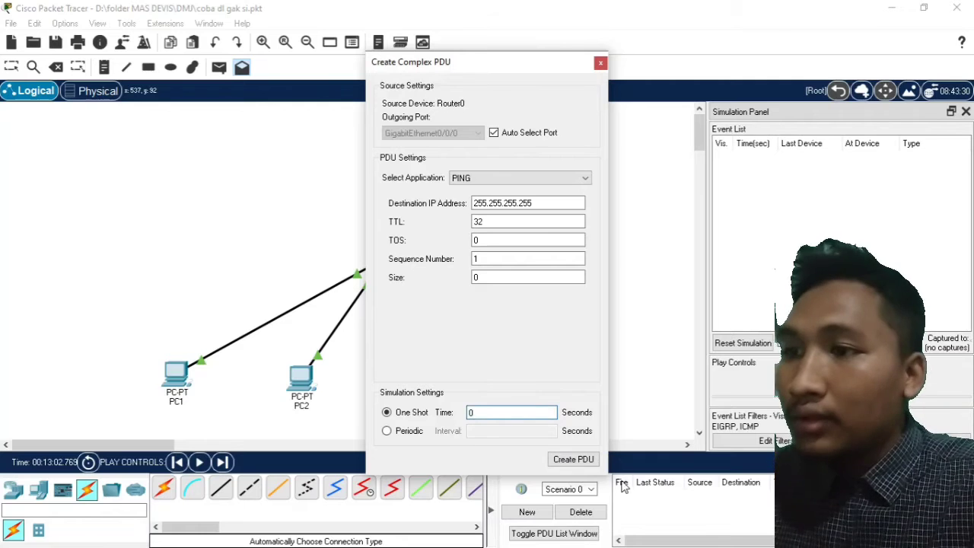
pyautogui.write('0')
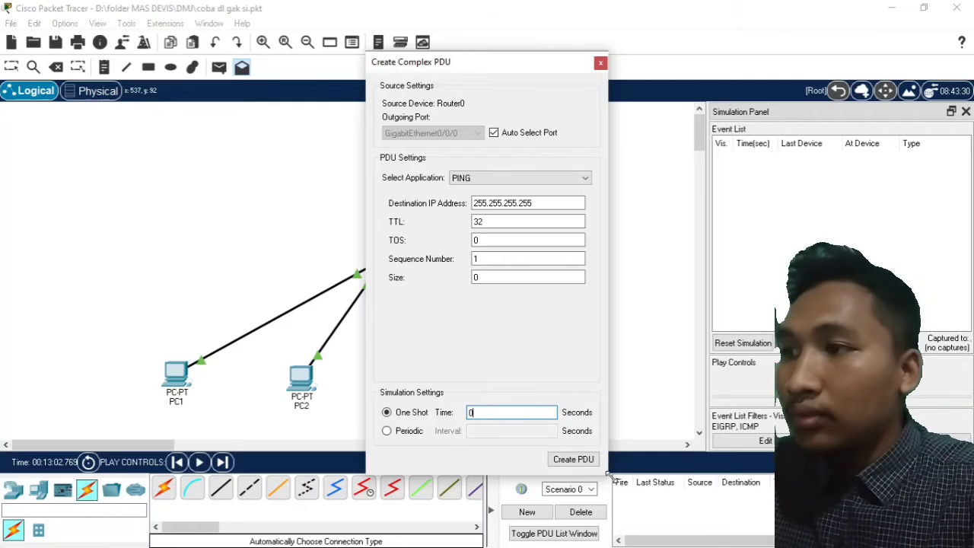
pyautogui.click(574, 460)
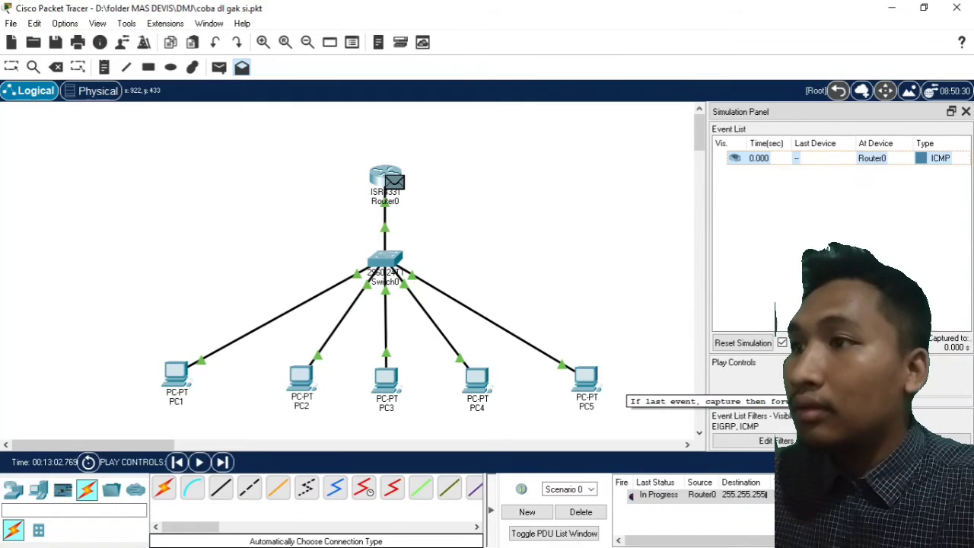
# Advance the simulation event by event to carry the broadcast PDU from Router0 through Switch0 to the five PCs.
pyautogui.click(864, 381)
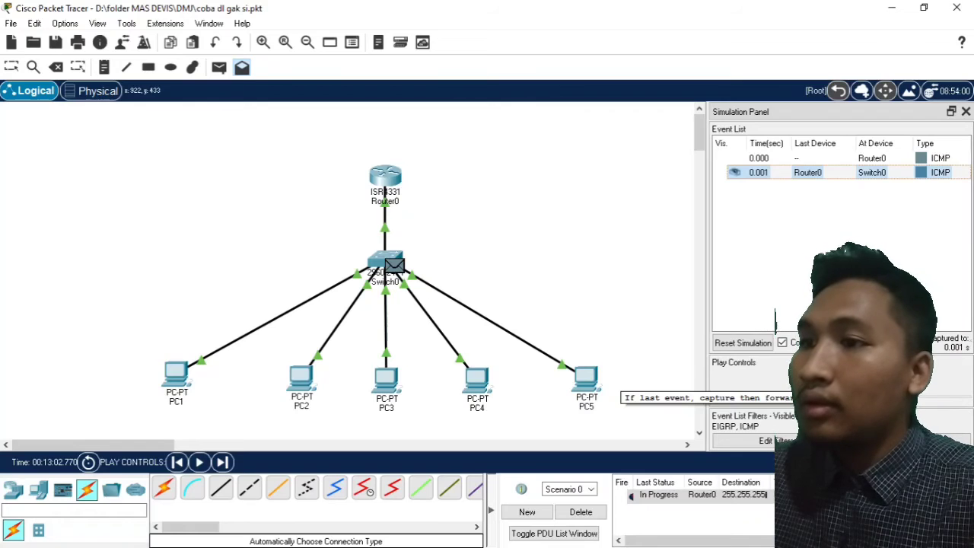
pyautogui.click(864, 381)
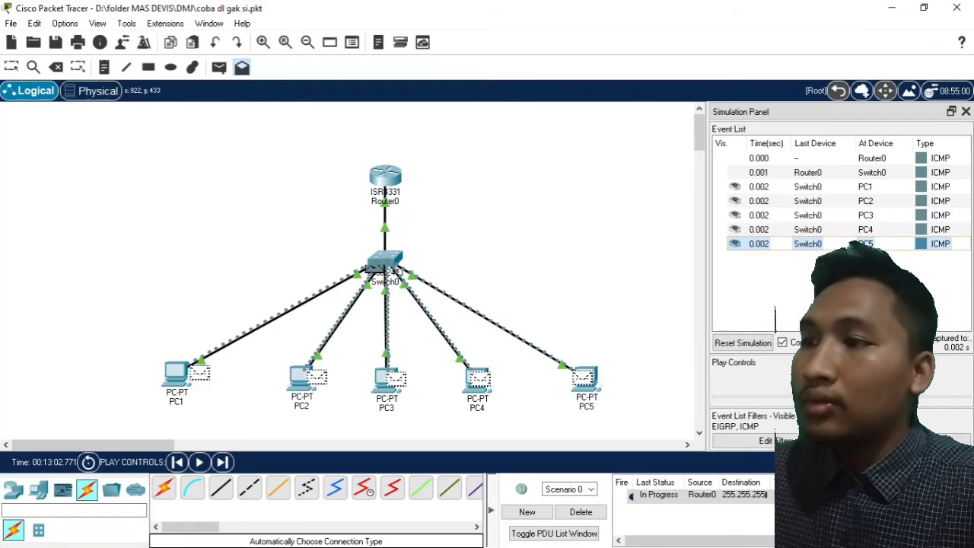